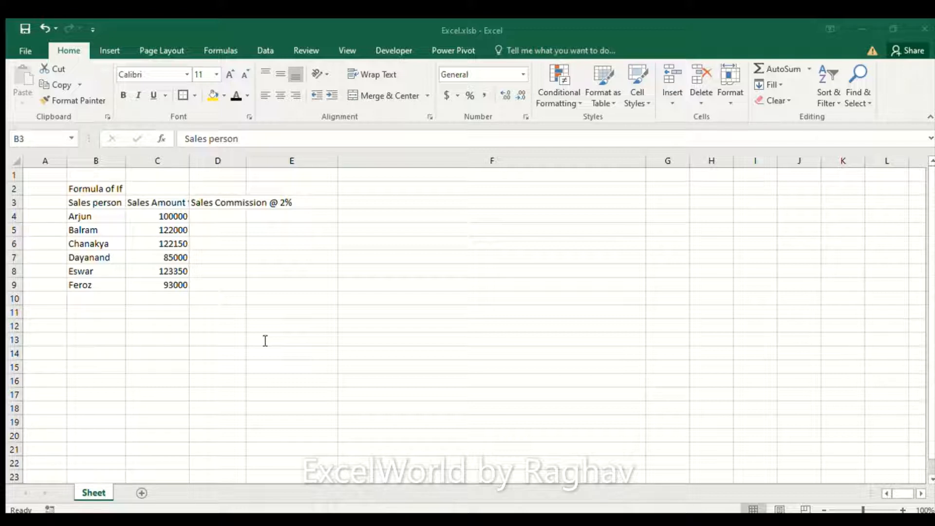
Step: Begin an IF formula in D4 that tests whether the sales amount in C4 is at least 100000
click(263, 339)
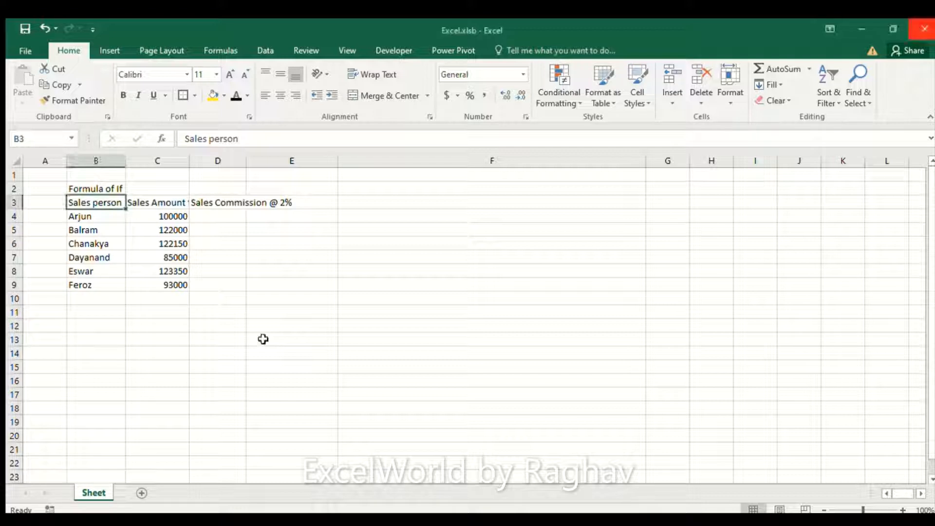
key(Right)
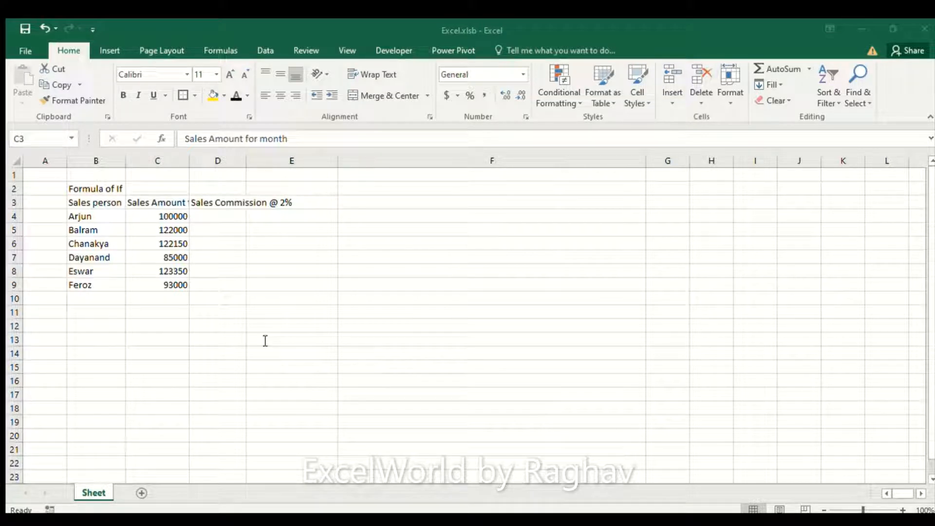
key(Right)
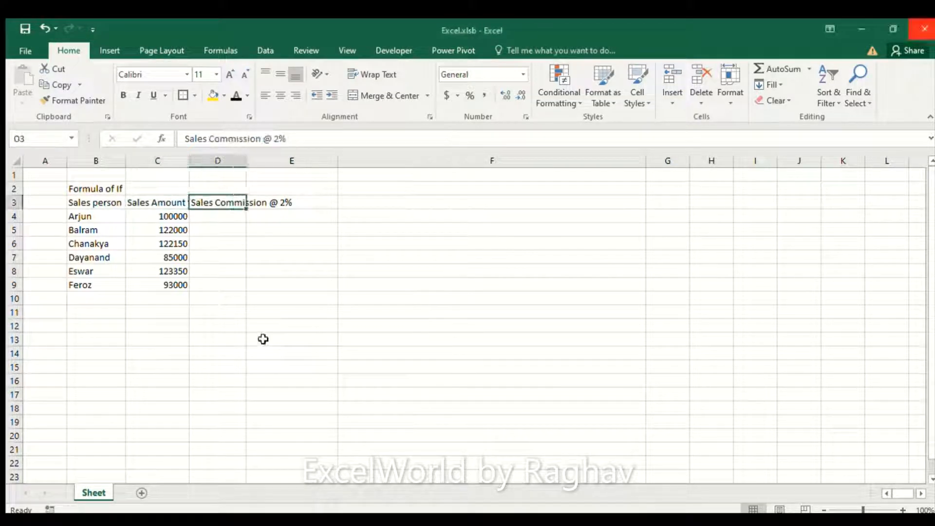
key(alt+Tab)
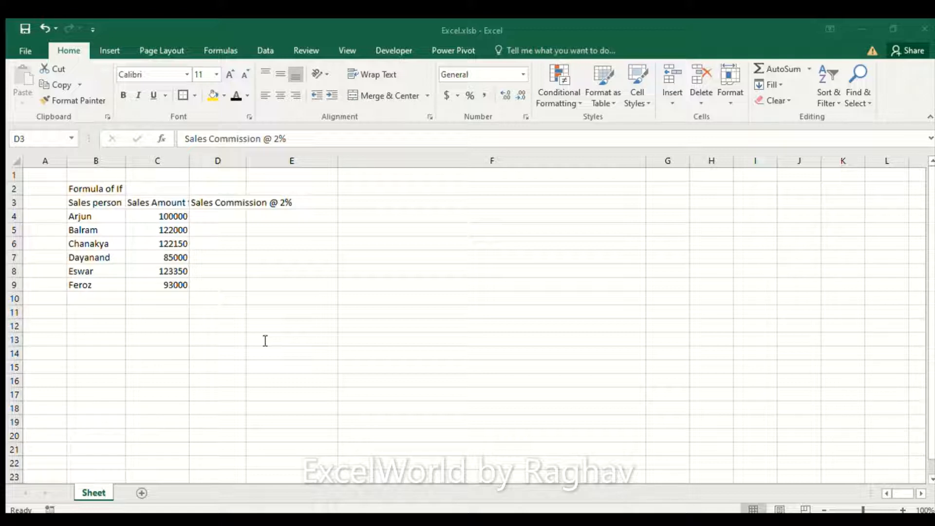
key(Down)
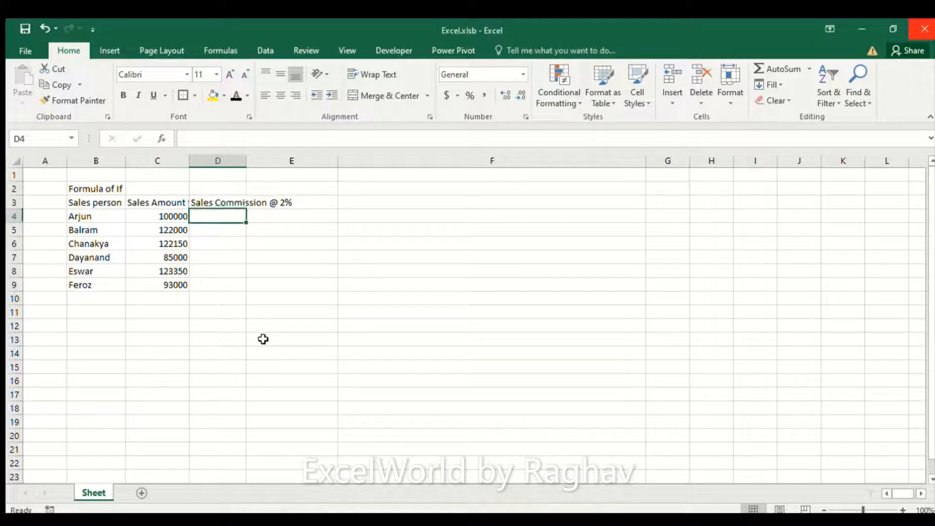
text(=)
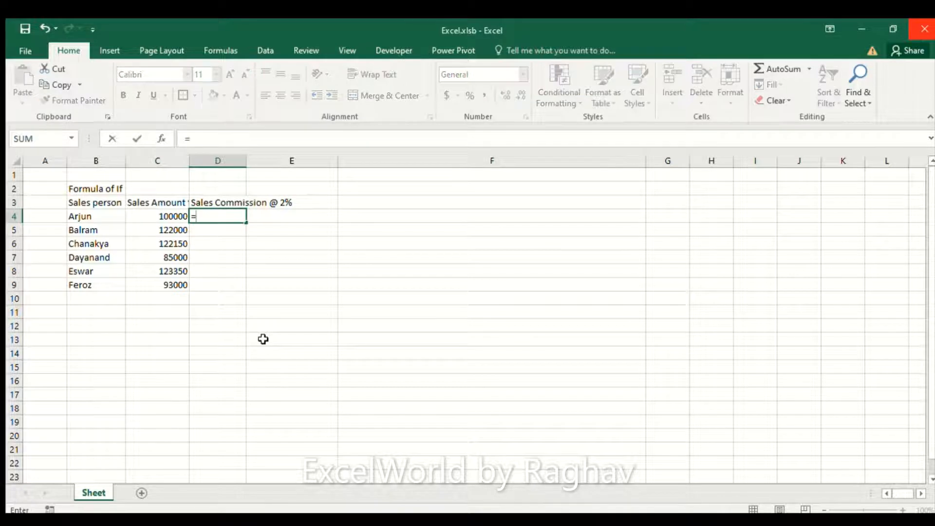
text(if()
click(174, 215)
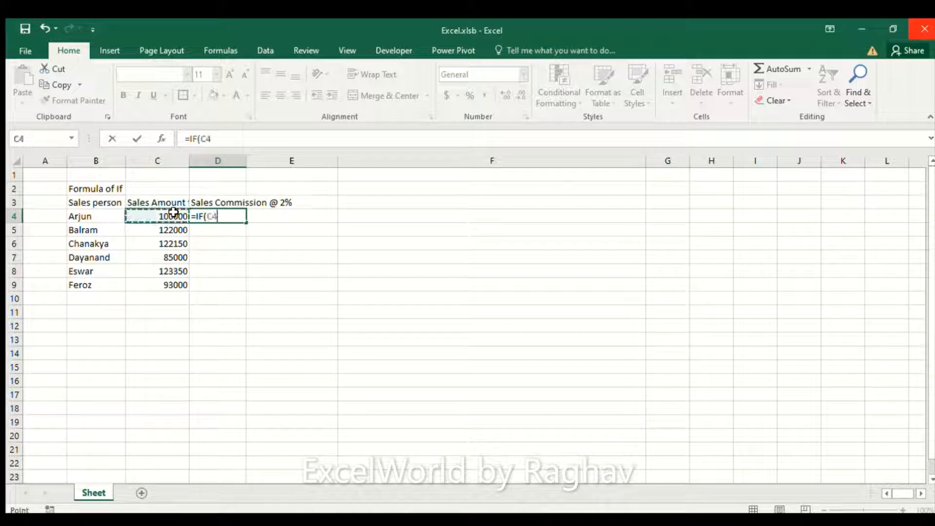
text(>)
text(=1000)
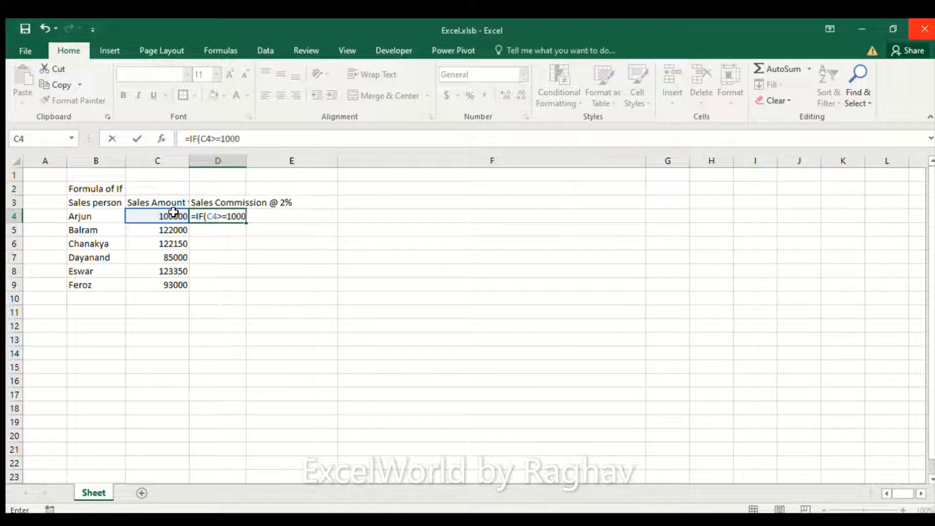
text(00,)
Step: Complete the D4 formula so it returns C4*2% when the condition is true and "Work Hard" when it is false
click(169, 214)
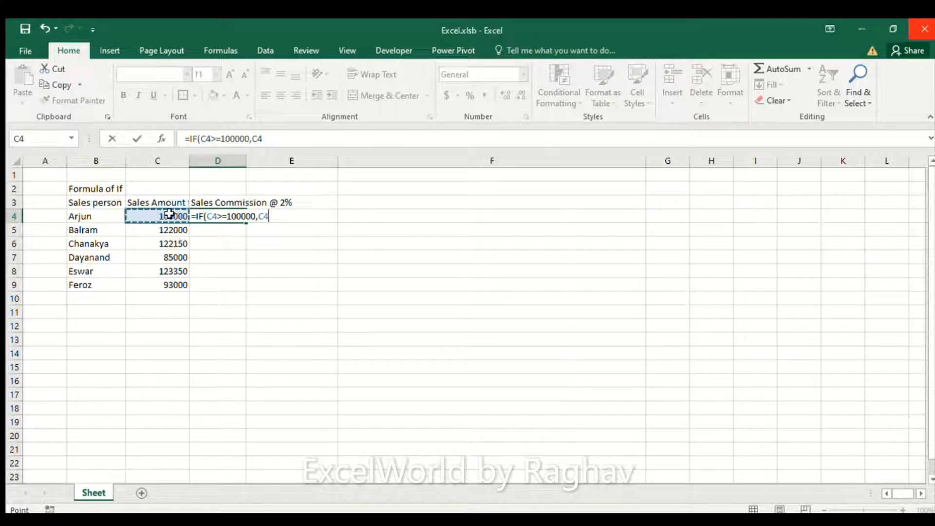
text(*)
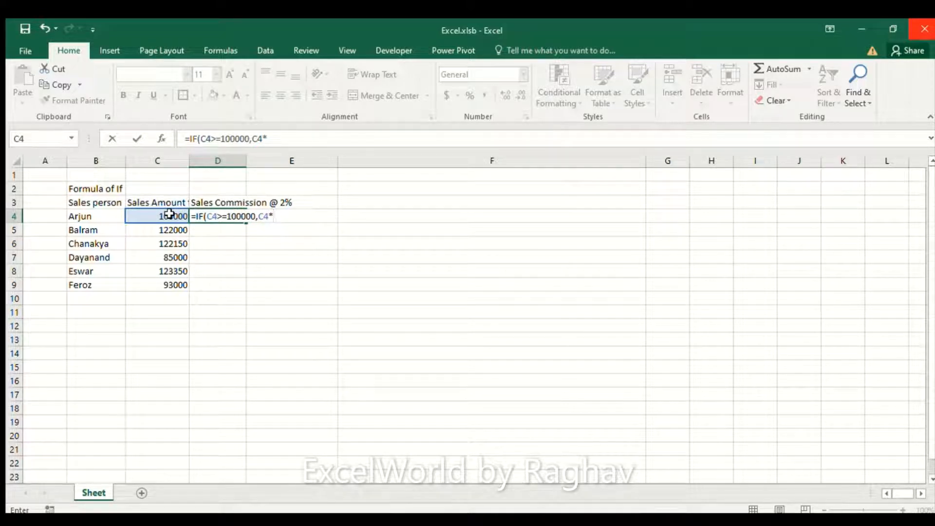
text(2%,)
text("Wor)
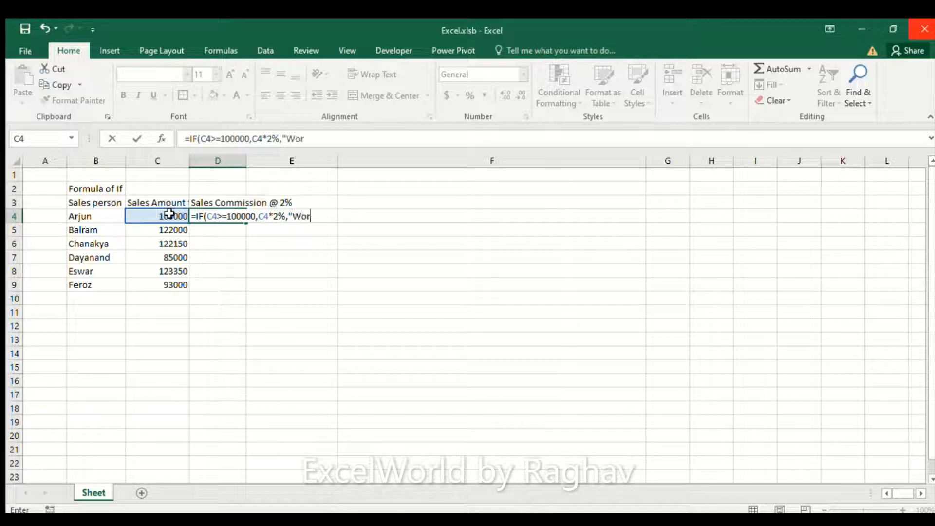
text(k Hard"))
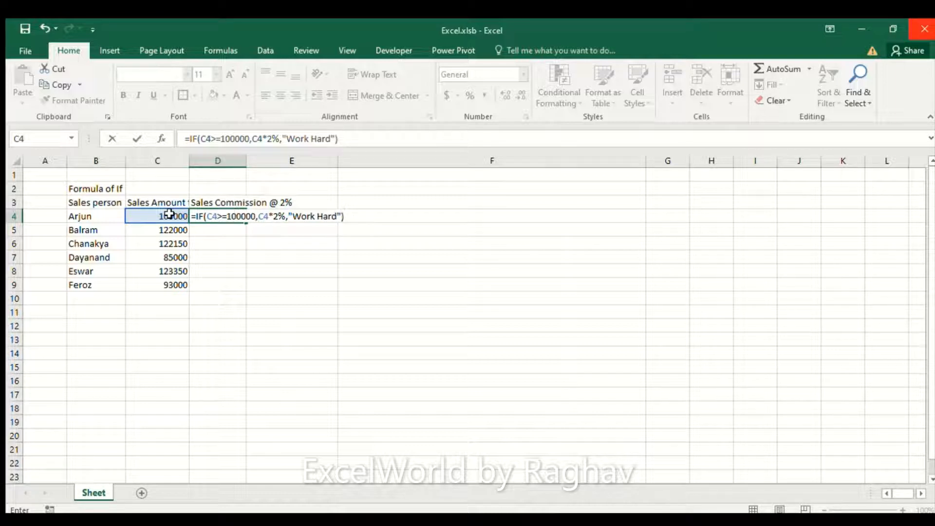
key(Return)
key(Up)
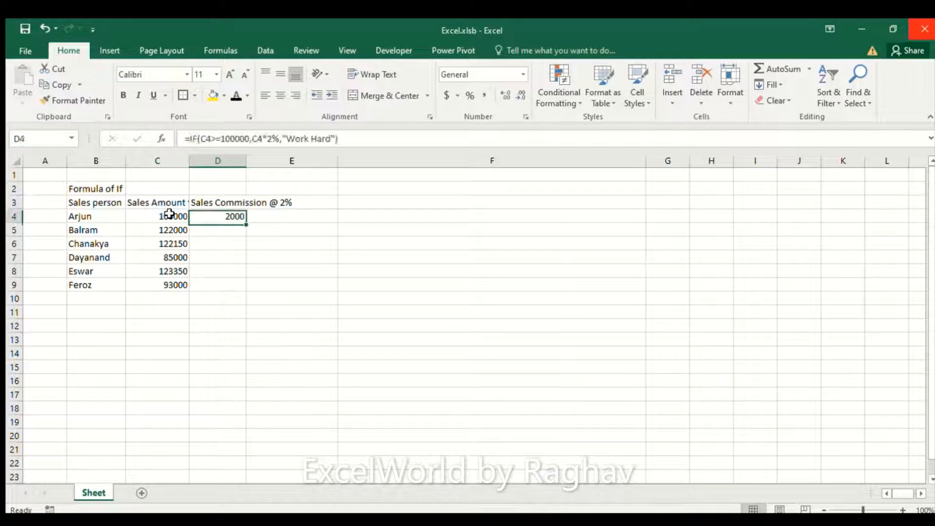
Step: Copy the commission formula from D4 into D5:D9 for the remaining sales persons
click(168, 214)
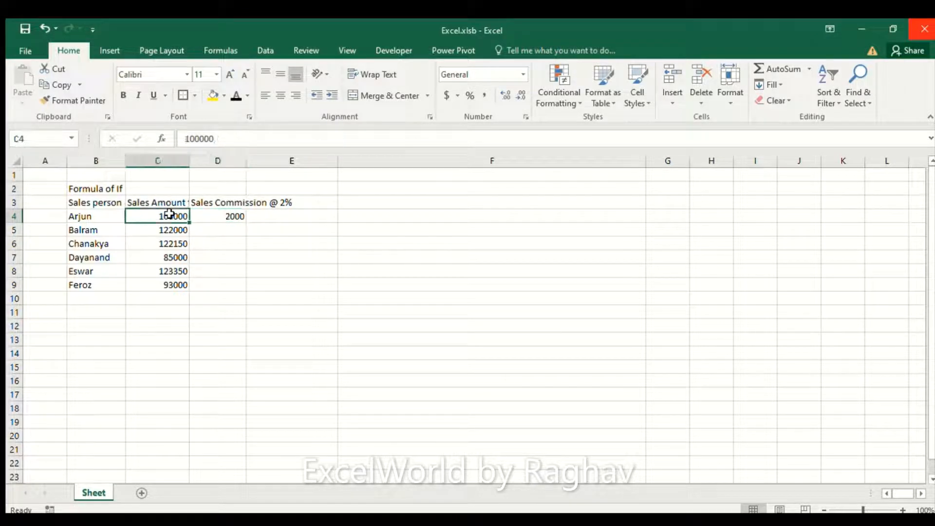
key(Right)
key(Down)
key(Down)
key(Down)
key(Down)
key(Down)
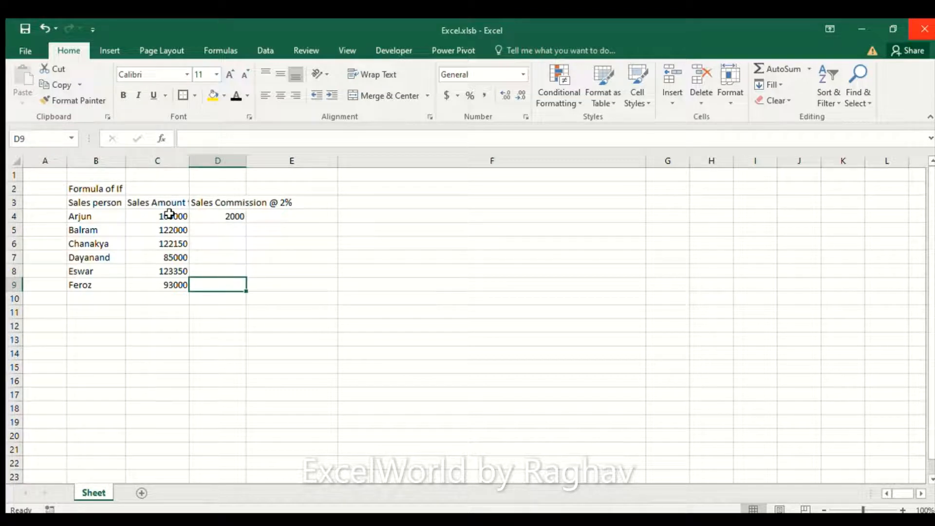
key(Up)
key(Up)
key(Up)
key(Up)
key(Up)
key(ctrl+c)
key(Left)
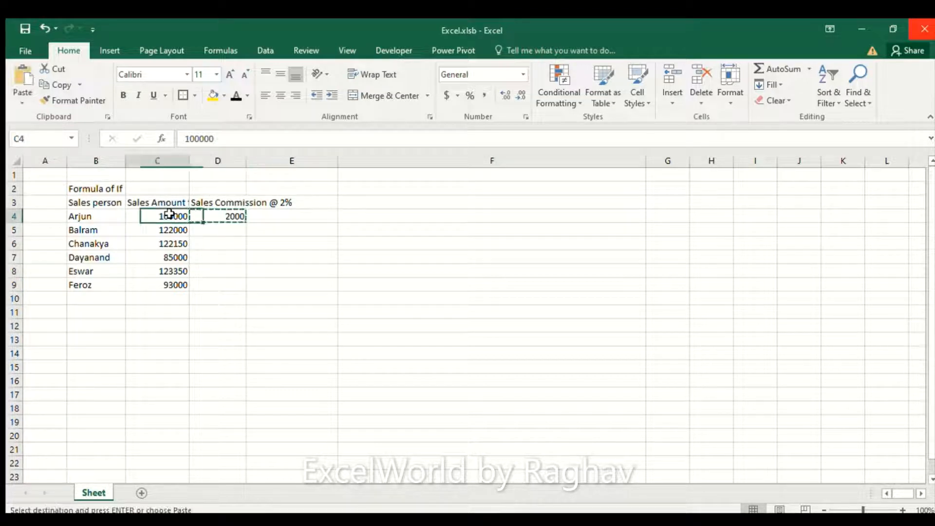
key(Down)
key(Down)
key(Down)
key(Down)
key(Down)
key(Right)
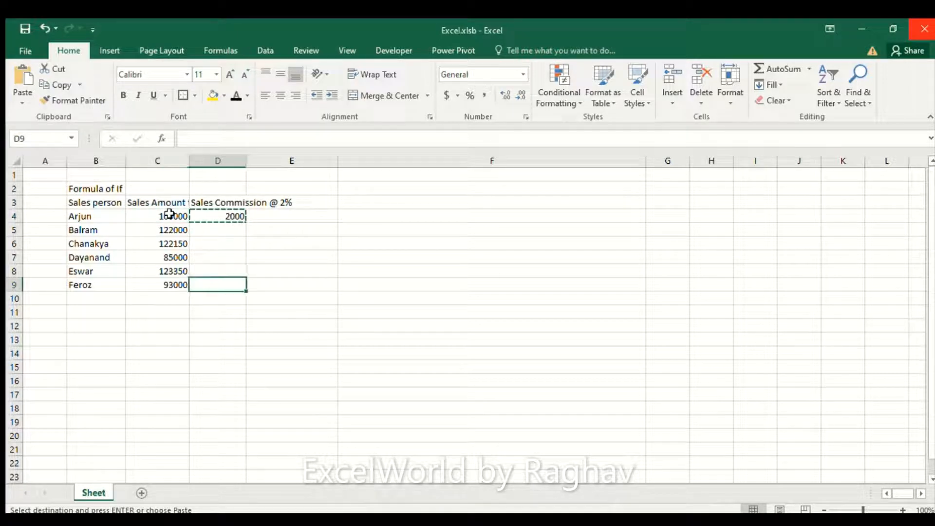
key(shift+Up)
key(shift+Up)
key(shift+Up)
key(shift+Up)
key(shift+Up)
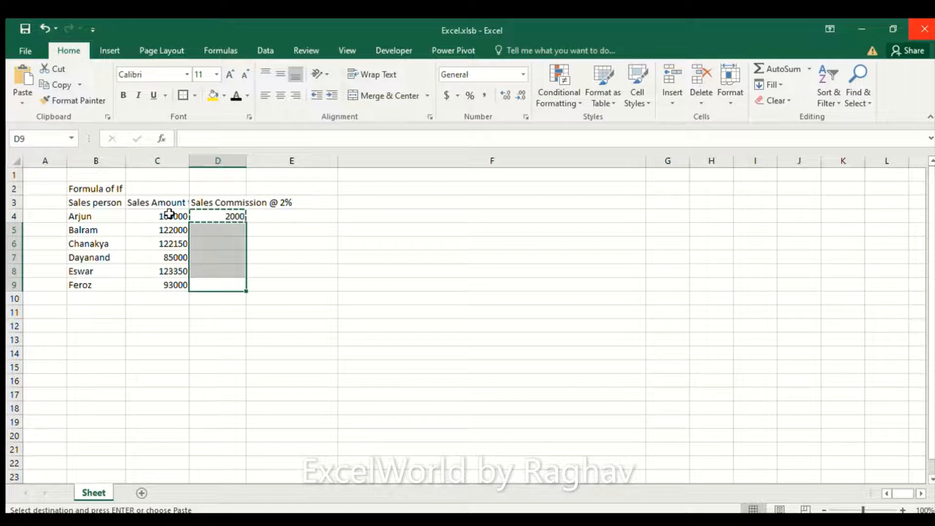
key(Return)
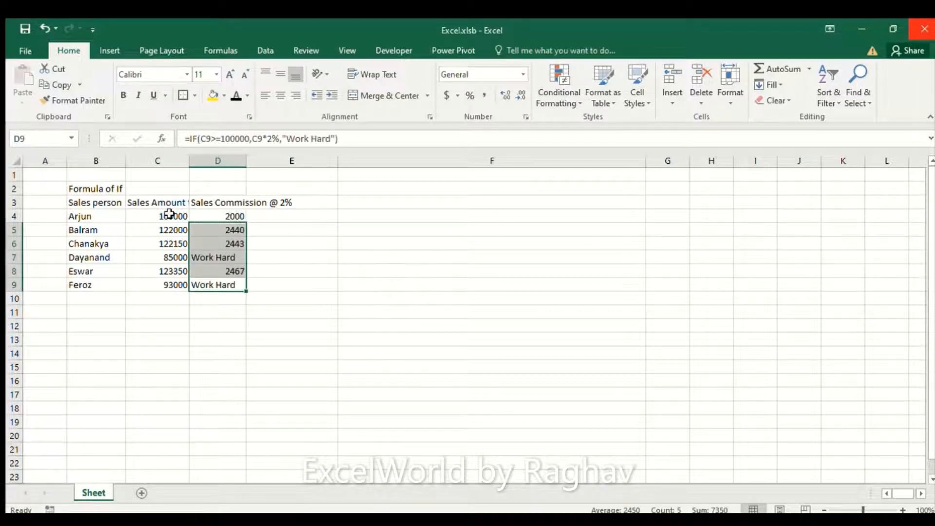
key(ctrl+Up)
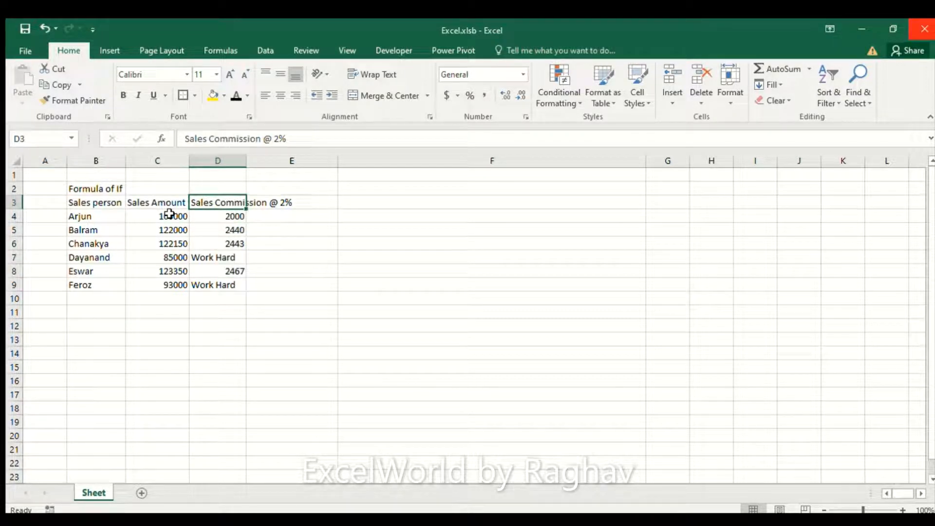
Step: Examine the copied IF formulas in D7 and D9
click(210, 251)
key(Right)
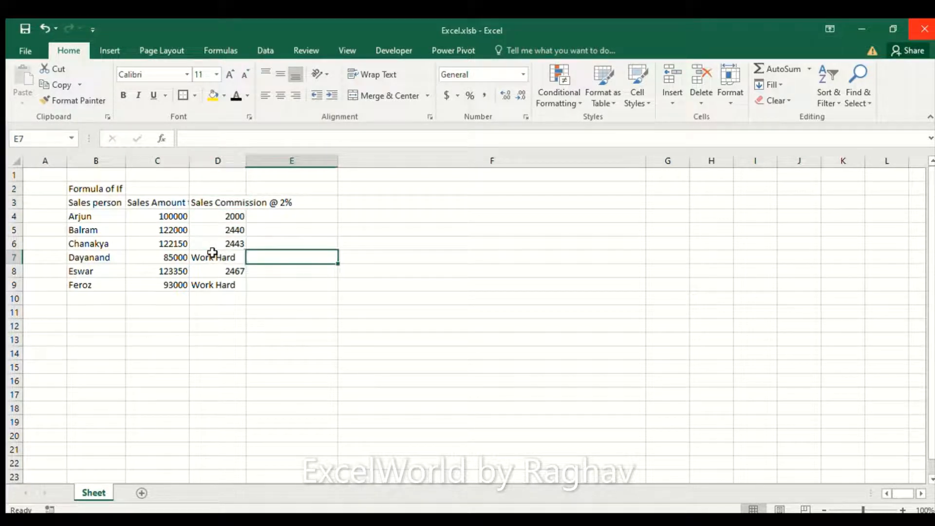
click(212, 252)
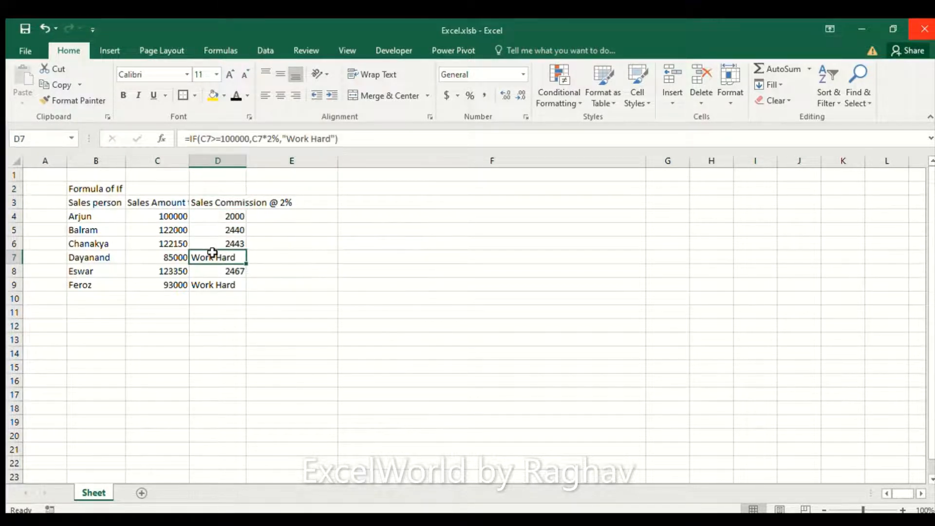
click(224, 285)
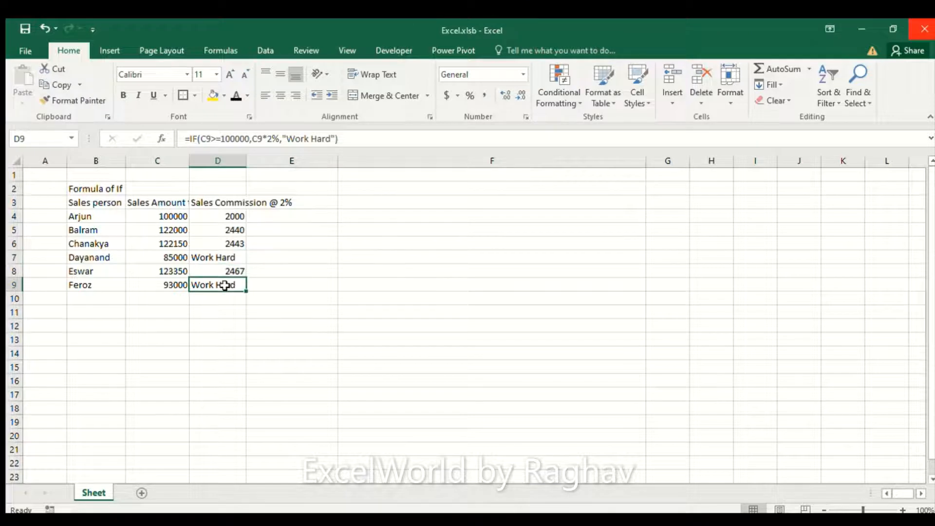
click(221, 257)
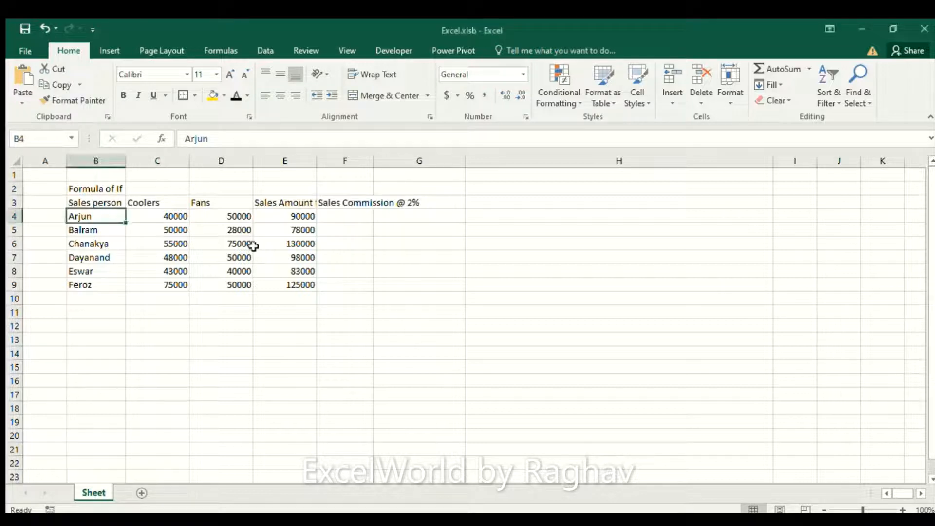
Step: Examine the row 3 headers of the new table, from Sales person through Coolers and Fans to Sales Commission @ 2%
key(Right)
key(Up)
key(Left)
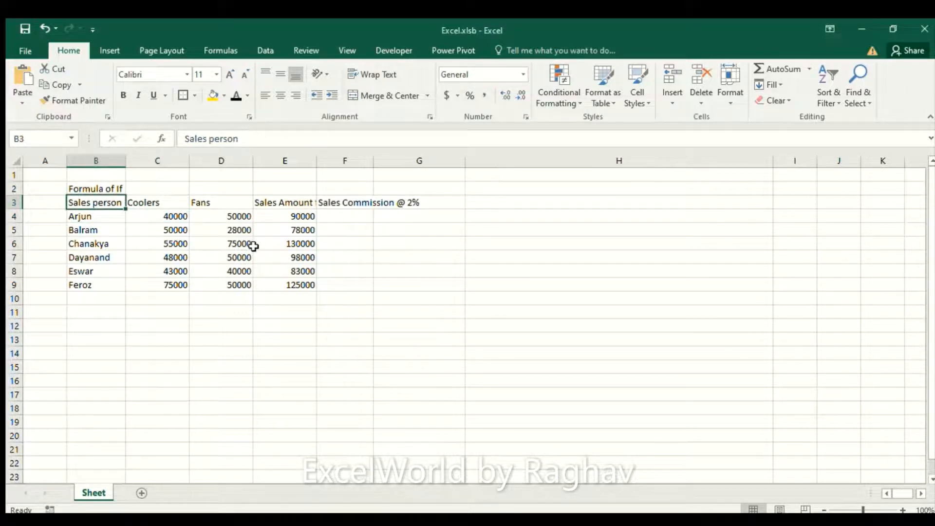
key(Right)
key(Right)
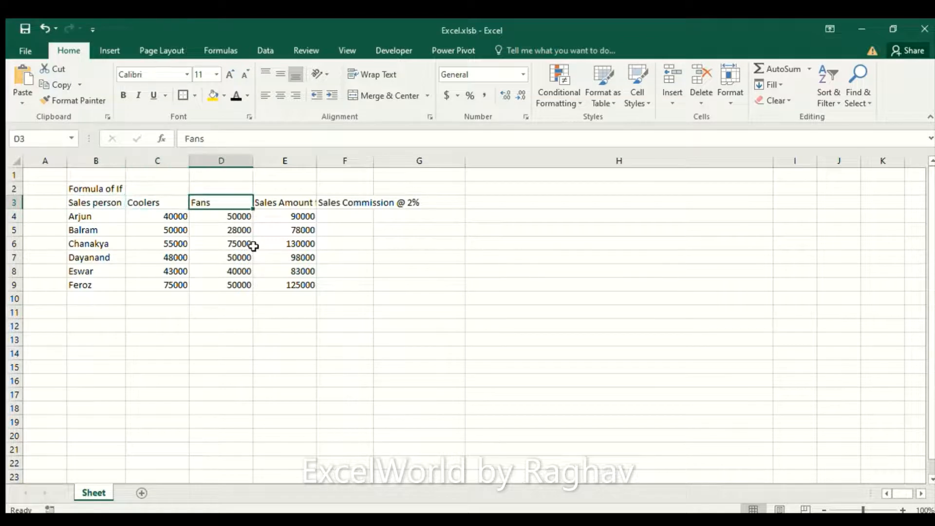
key(Right)
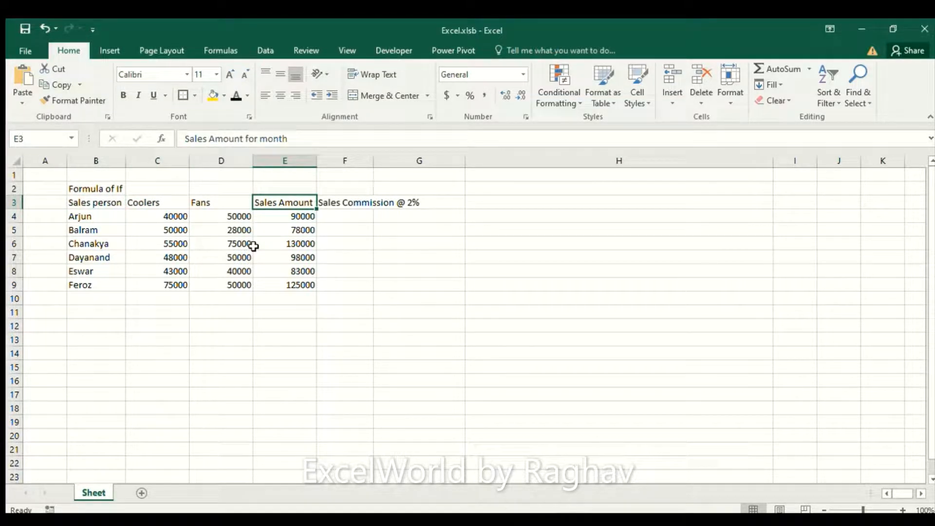
key(Right)
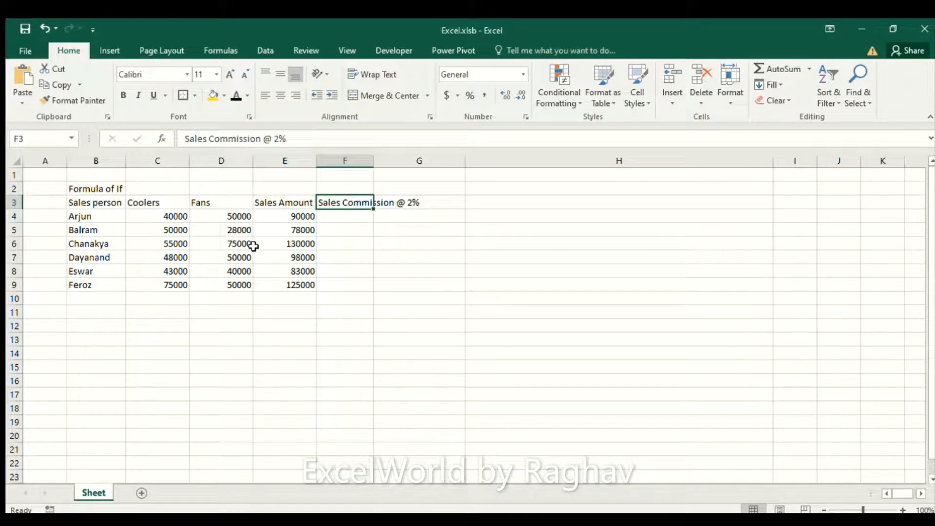
Step: Examine the Coolers and Fans amounts and the Sales Amount formula in row 4, ending on the empty commission cell F4
key(Down)
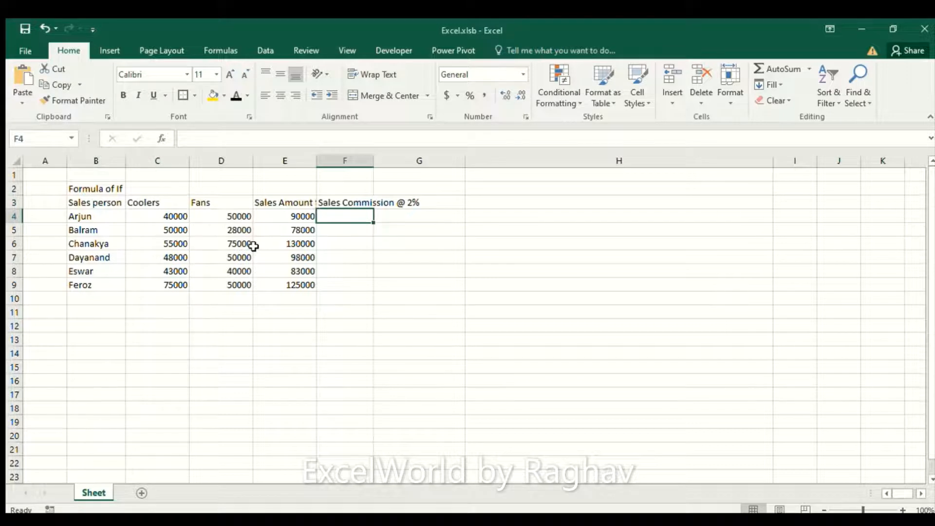
key(Left)
key(Left)
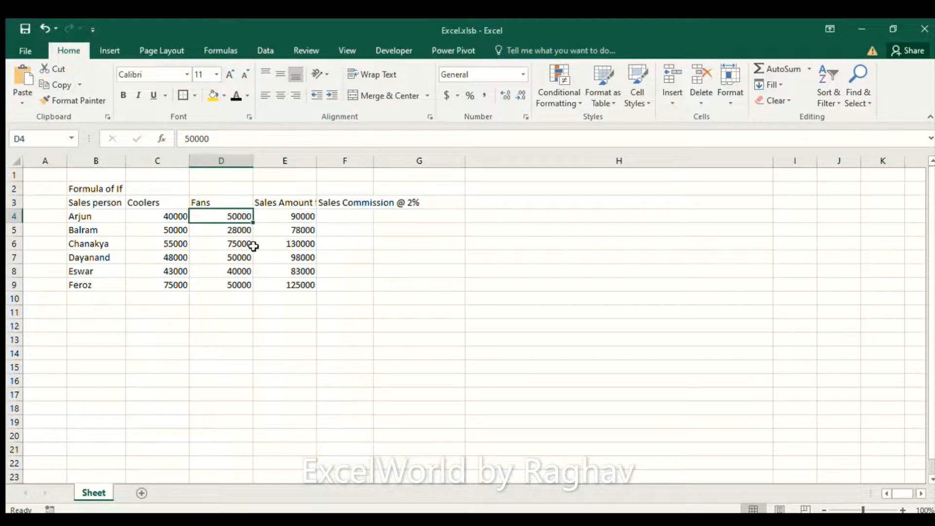
key(Left)
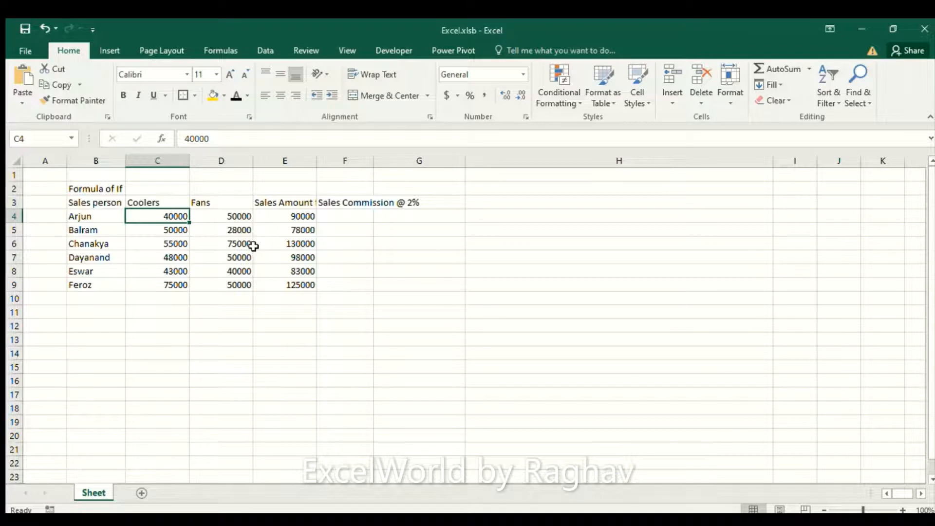
key(Right)
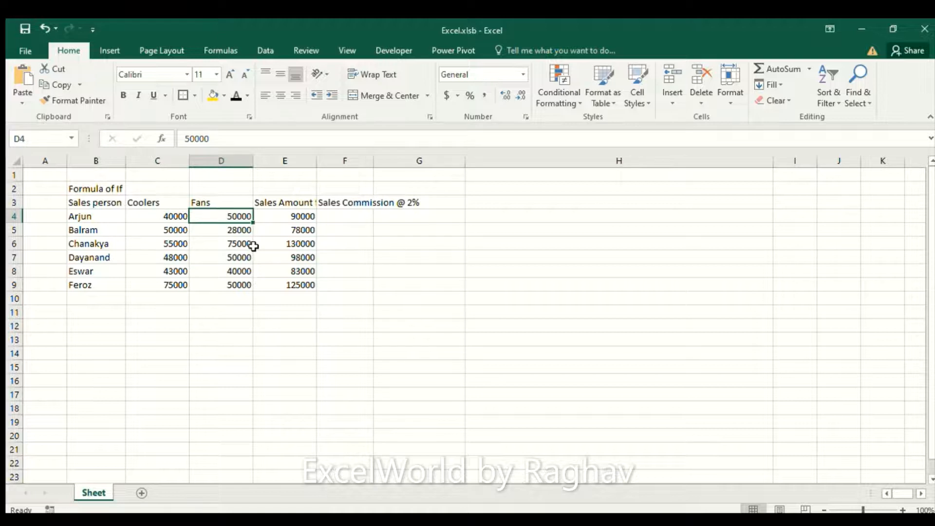
key(Right)
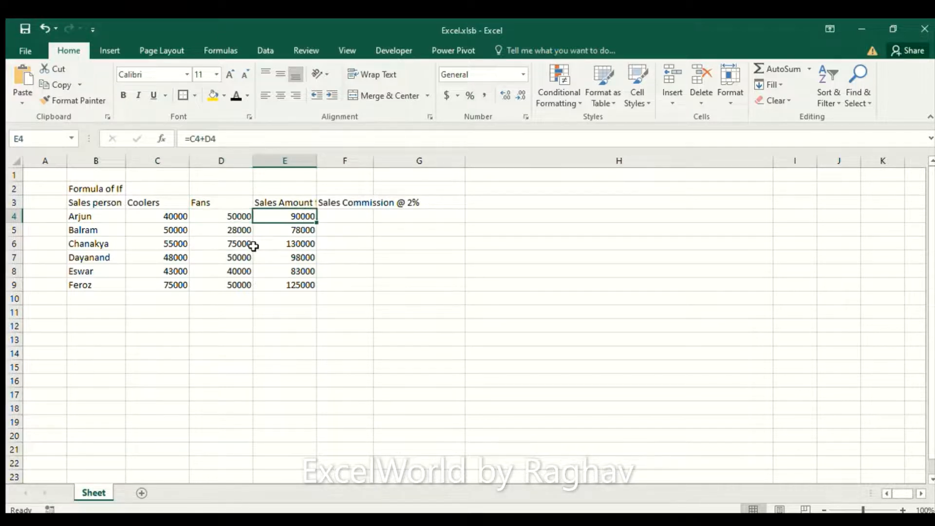
key(Left)
key(Left)
key(Left)
key(Right)
key(Right)
key(Right)
key(Right)
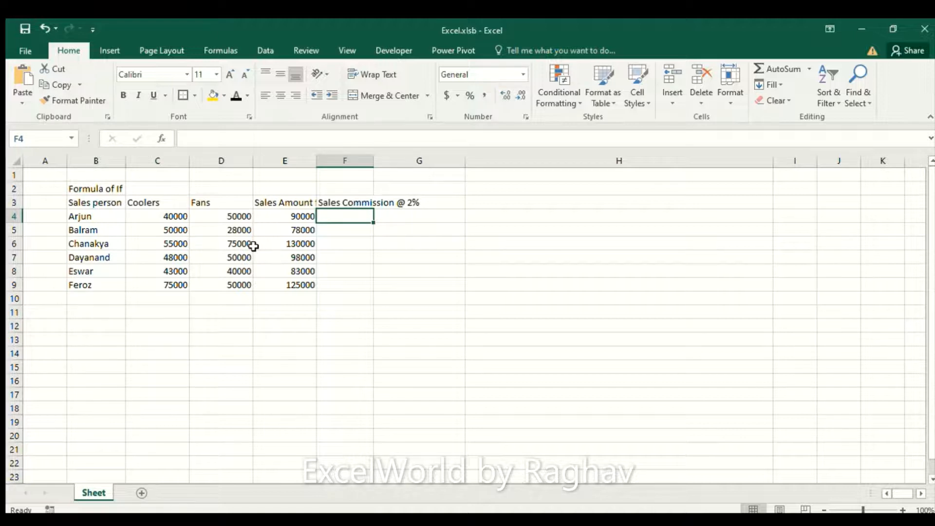
Step: Start an IF formula in F4 with an AND test whose first condition is C4>=50000
text(=if)
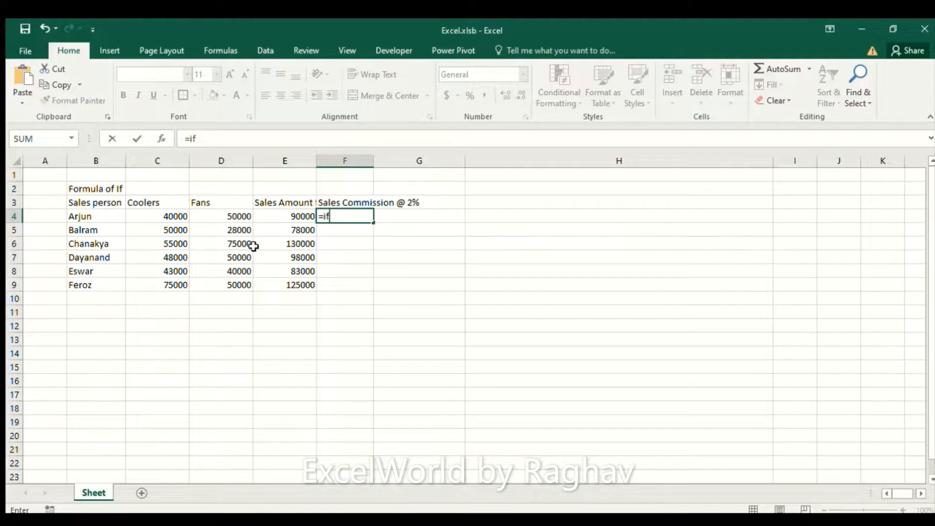
key(Tab)
text(and)
key(Tab)
click(169, 216)
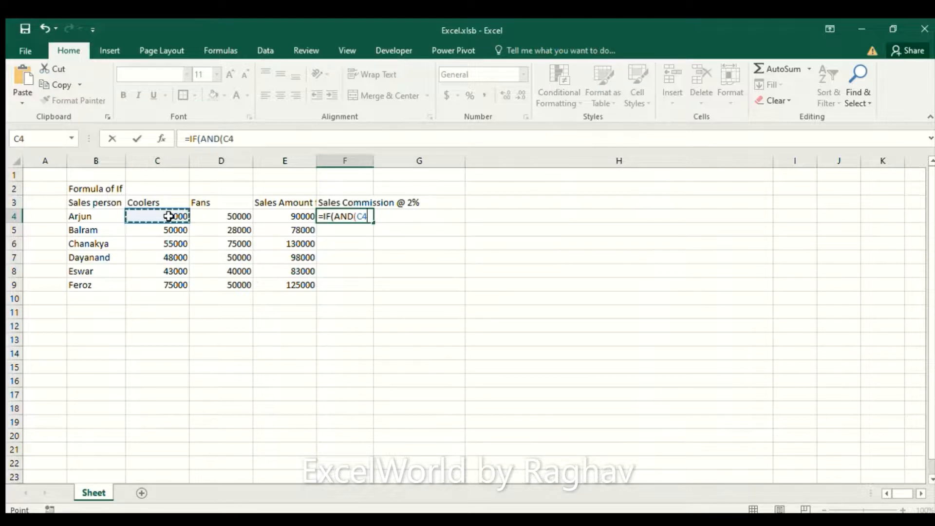
text(>)
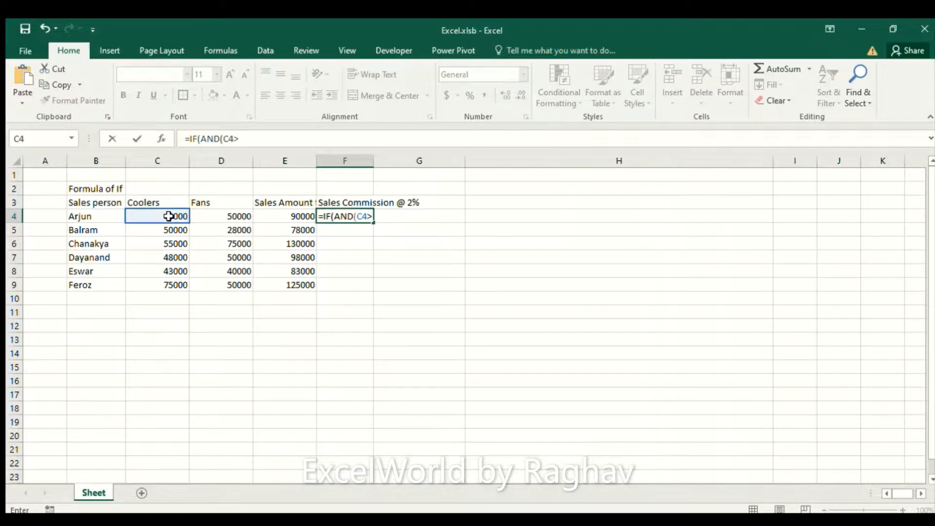
text(=50000,)
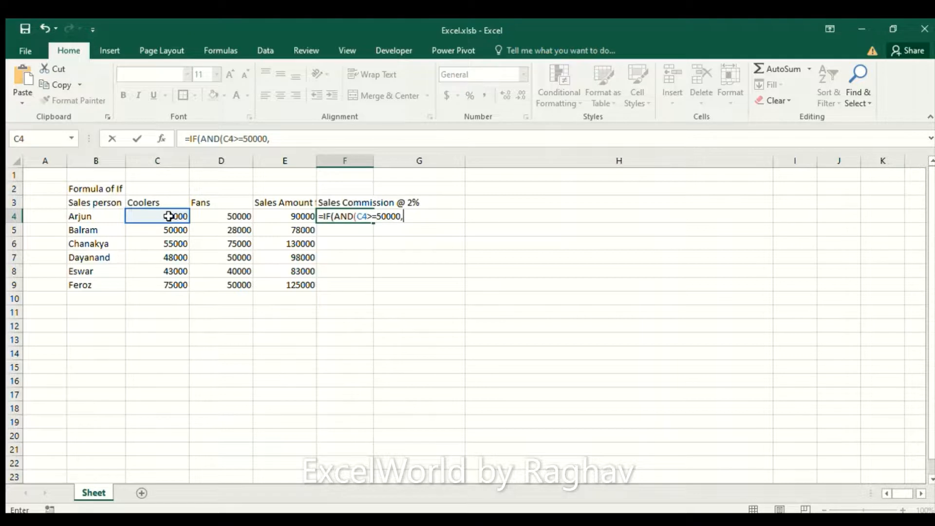
Step: Add D4>=50000 as the second AND condition in the F4 formula and close the AND test
click(225, 220)
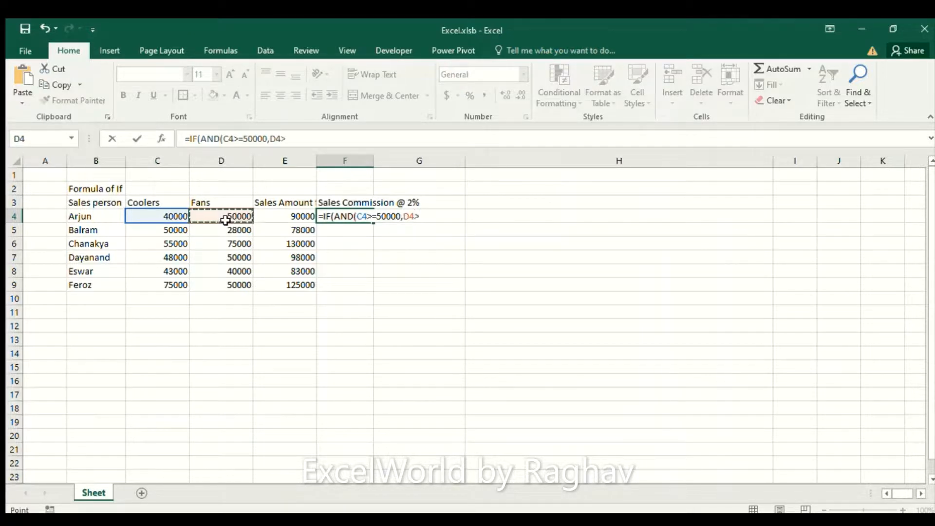
text(>=50000)
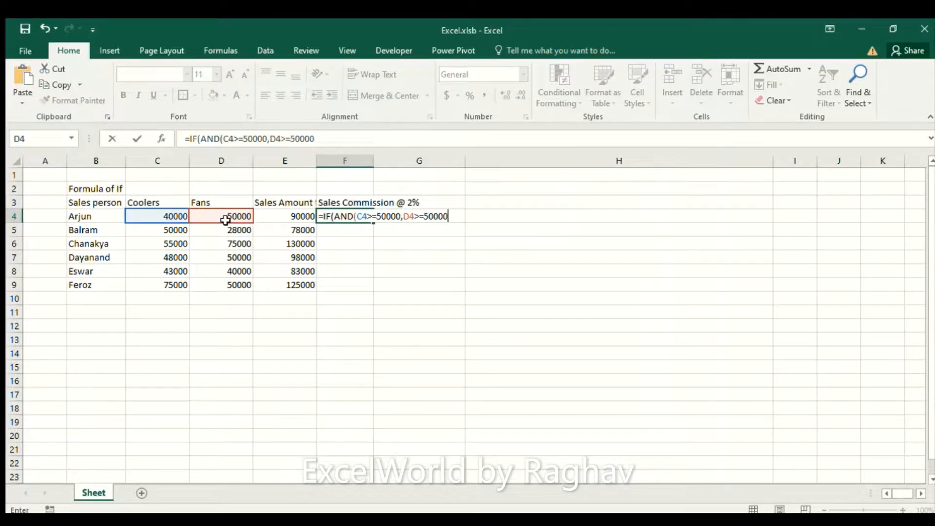
click(225, 220)
text(),)
Step: Enter E4*2% as the value returned when both conditions in the F4 formula are true
click(283, 217)
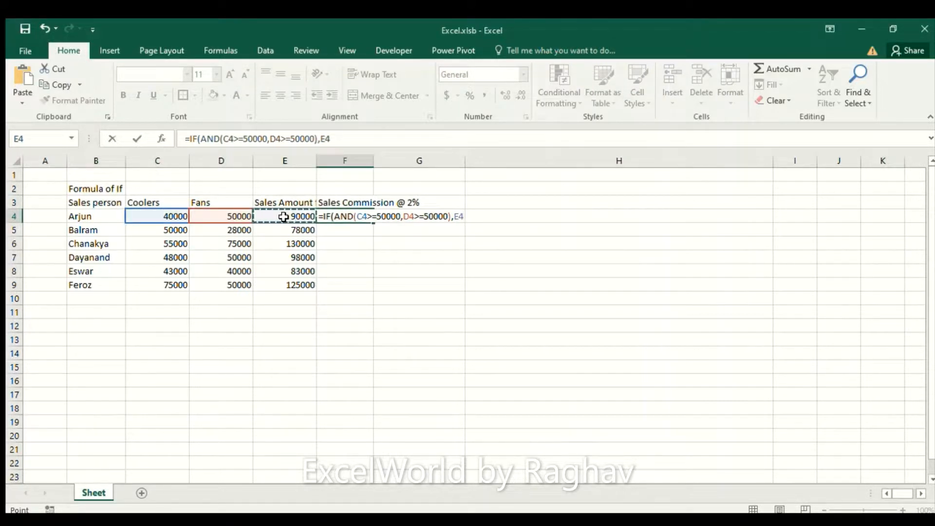
text(*)
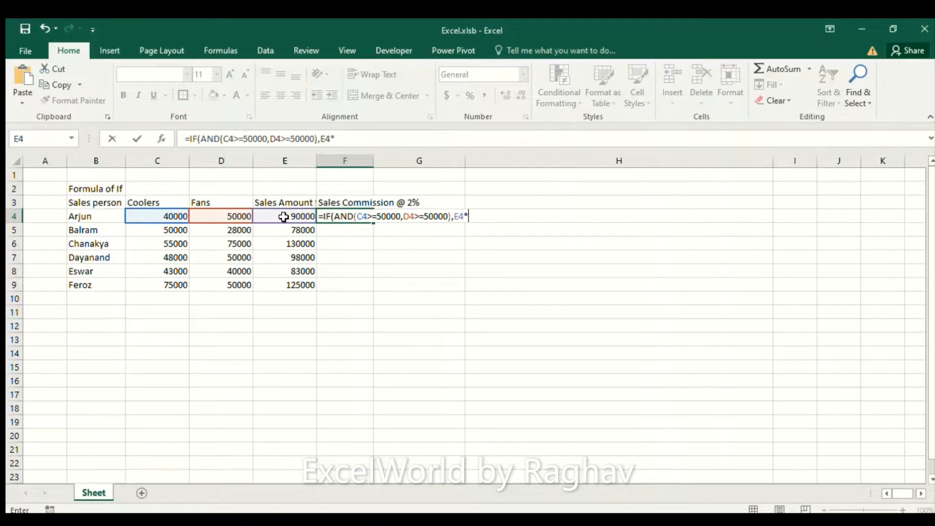
text(2%)
key(alt+Tab)
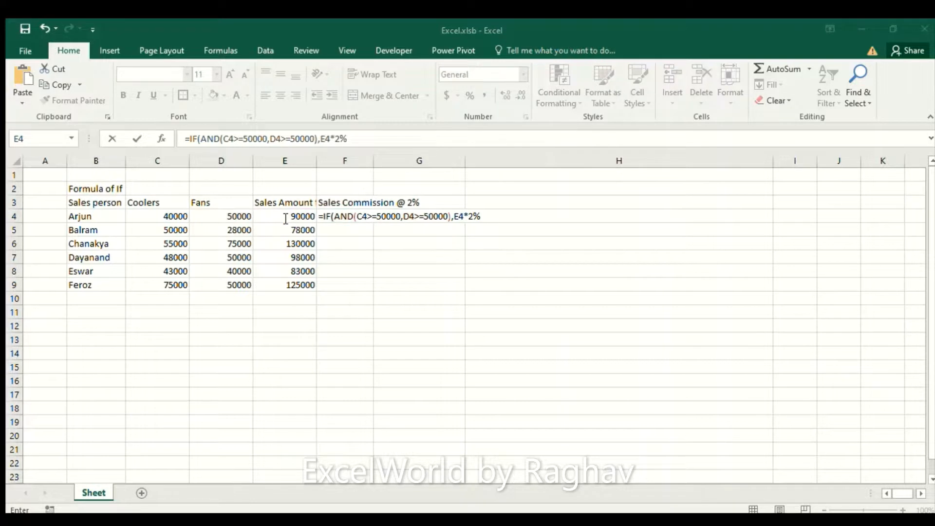
key(alt+Tab)
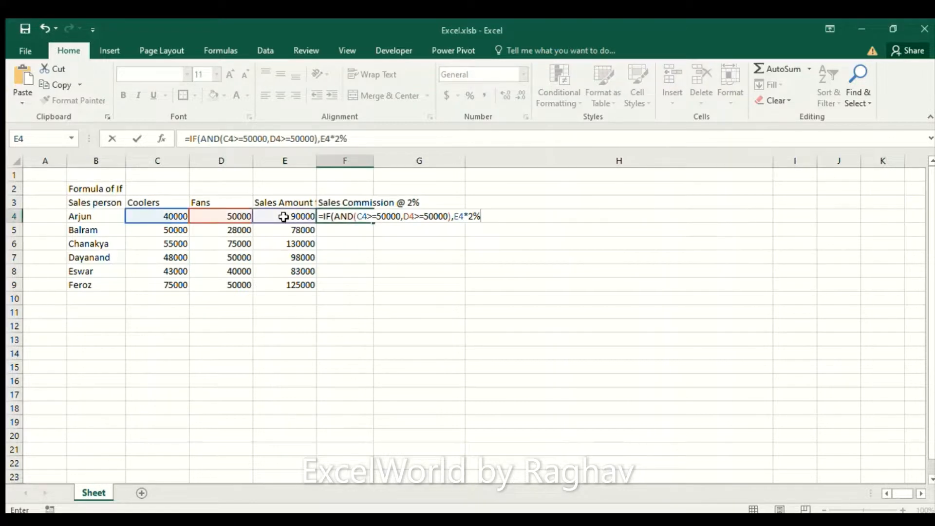
Step: Add "Work Hard" as the value if false and complete the IF formula in F4
text(,"Work Hard")
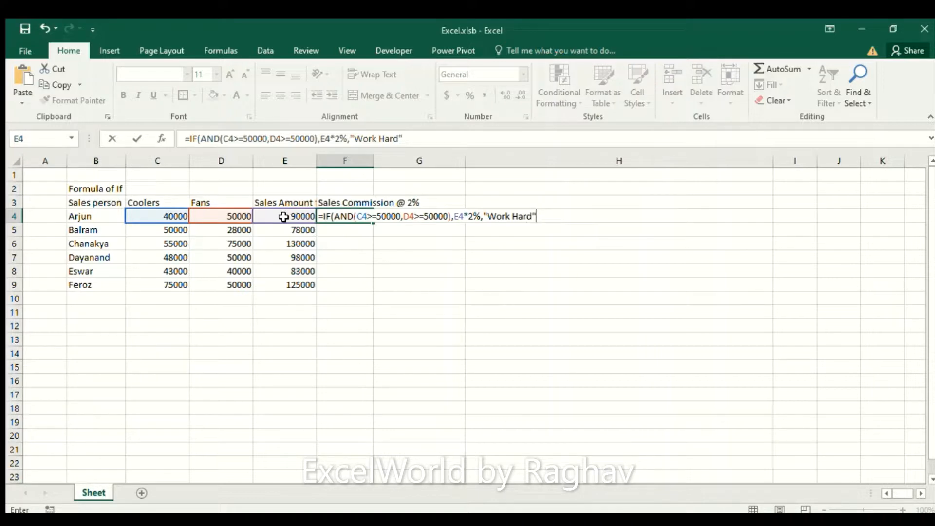
text())
key(Return)
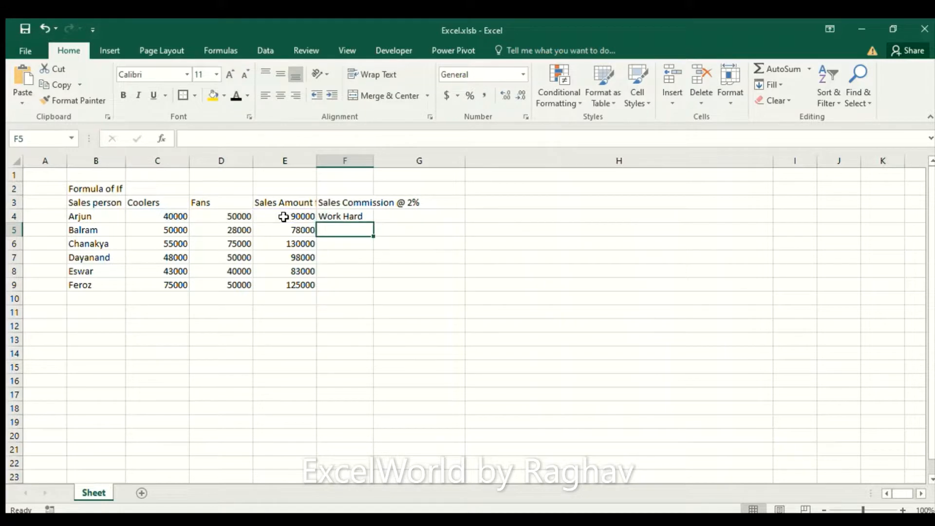
Step: Examine row 4 from the Coolers amount in C4 across to the commission formula in F4
key(Up)
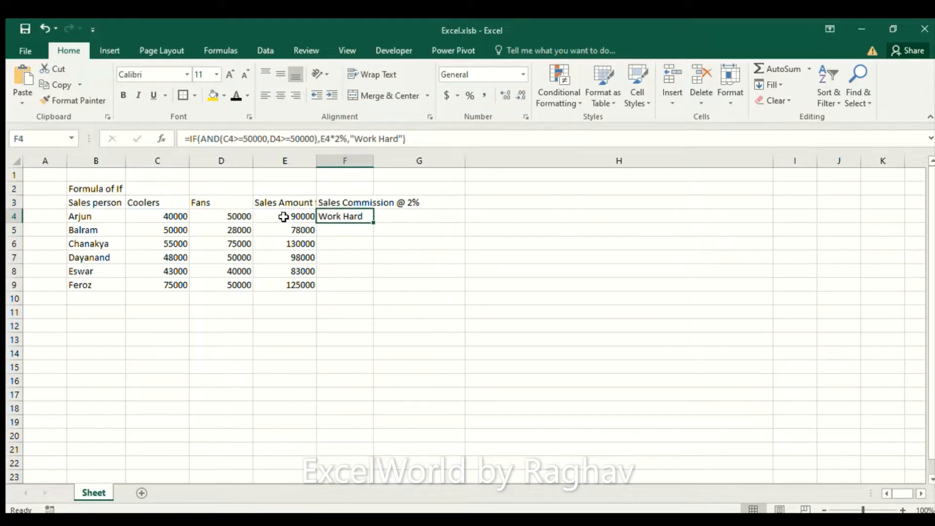
click(177, 211)
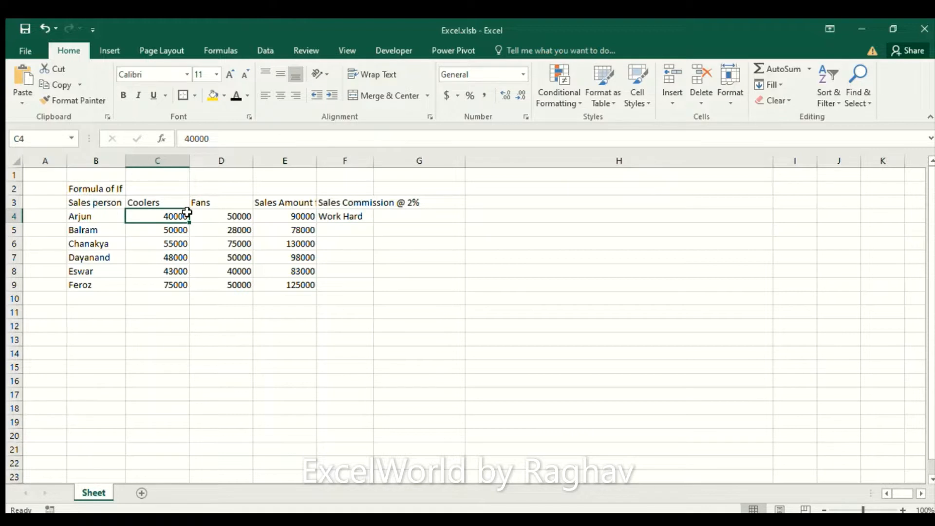
key(Right)
key(Right)
key(Right)
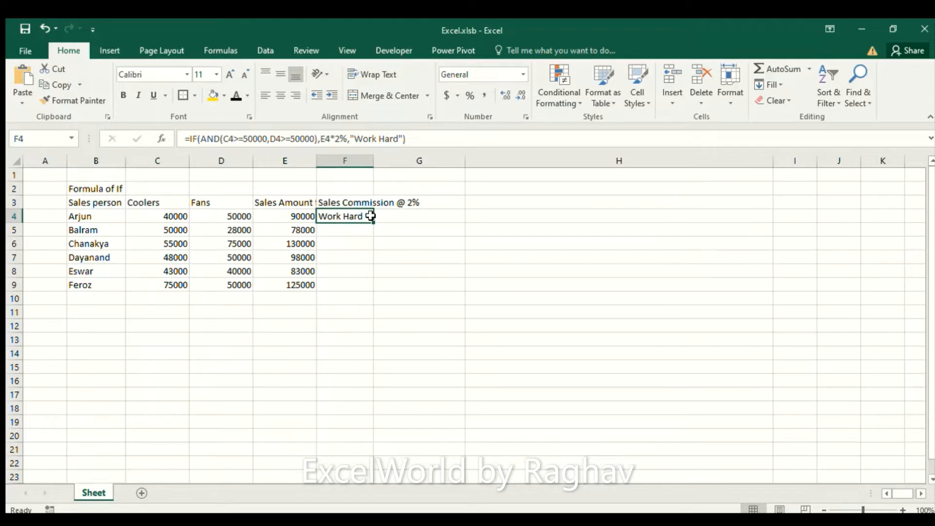
Step: Copy the commission formula from F4 into F5:F9 for the remaining sales persons
key(ctrl+c)
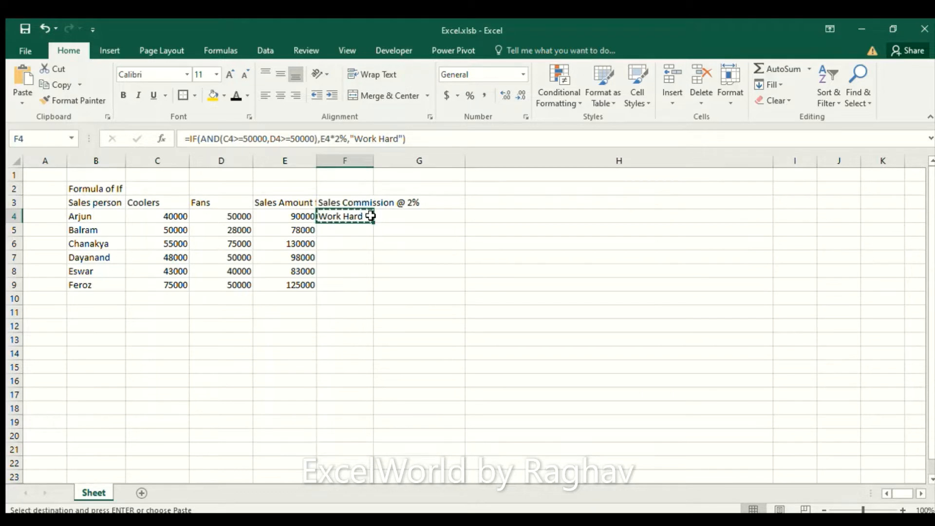
key(Down)
key(Left)
key(ctrl+Down)
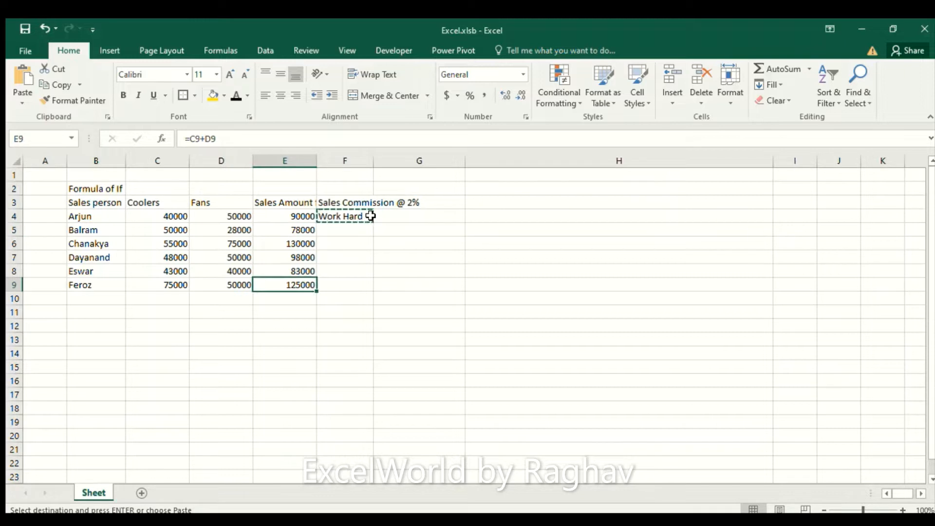
key(Right)
key(shift+Up)
key(shift+Up)
key(shift+Up)
key(shift+Up)
key(shift+Up)
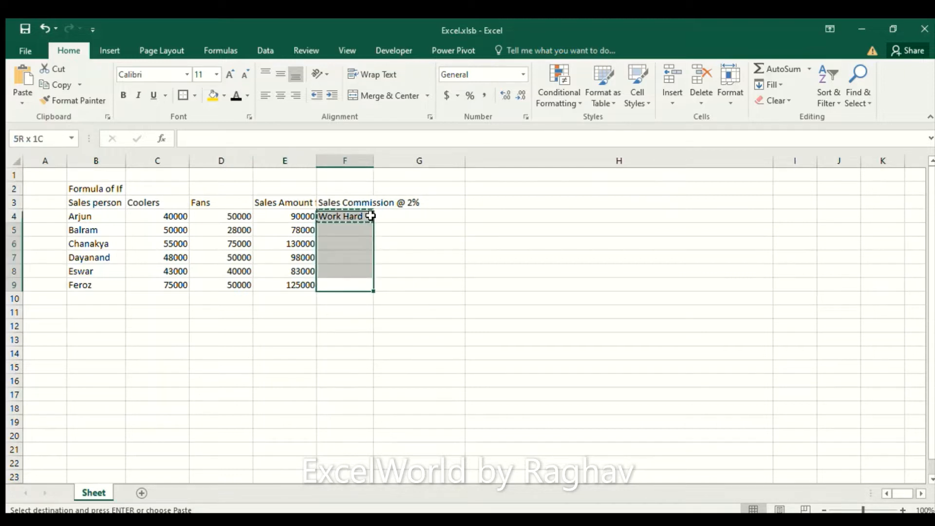
key(shift+Down)
key(Return)
Step: Compare the commission results in F6 and F9 with the Coolers and Fans amounts in rows 6 and 9
key(ctrl+Up)
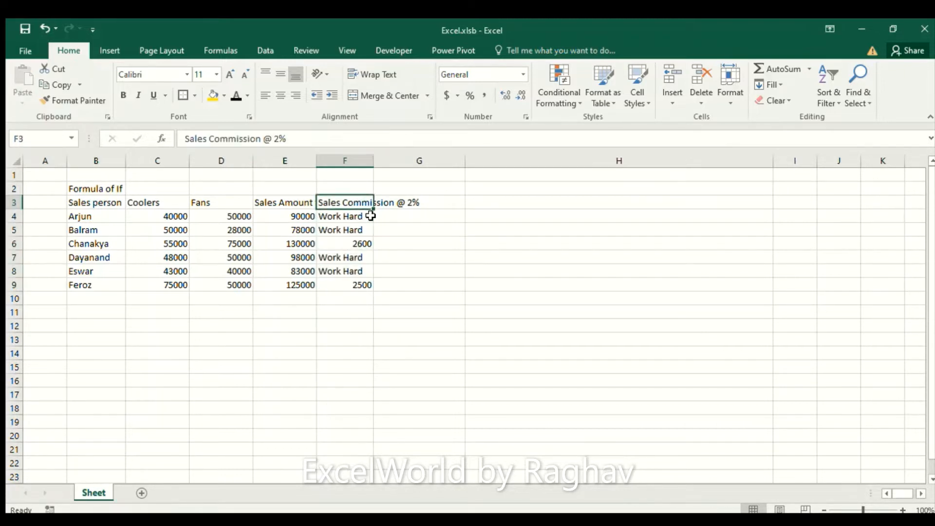
key(Down)
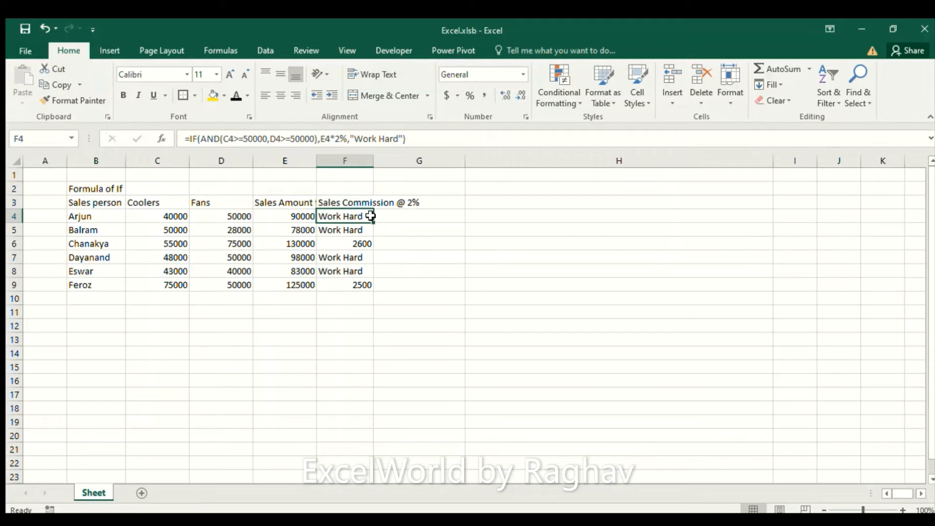
click(356, 243)
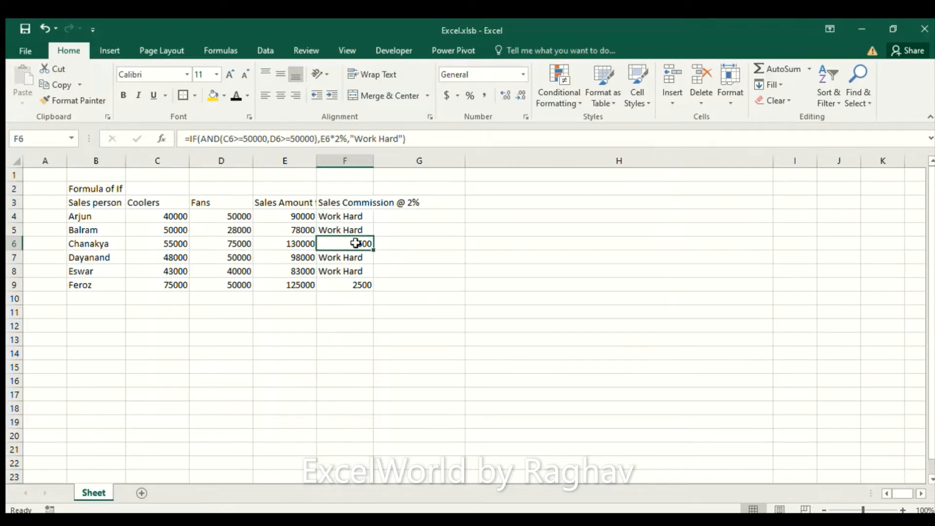
ctrl+click(354, 282)
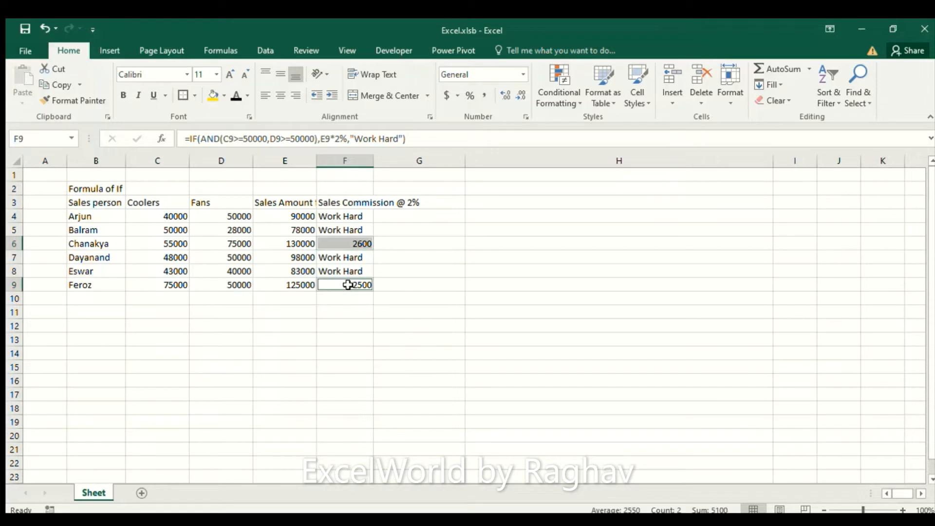
click(157, 243)
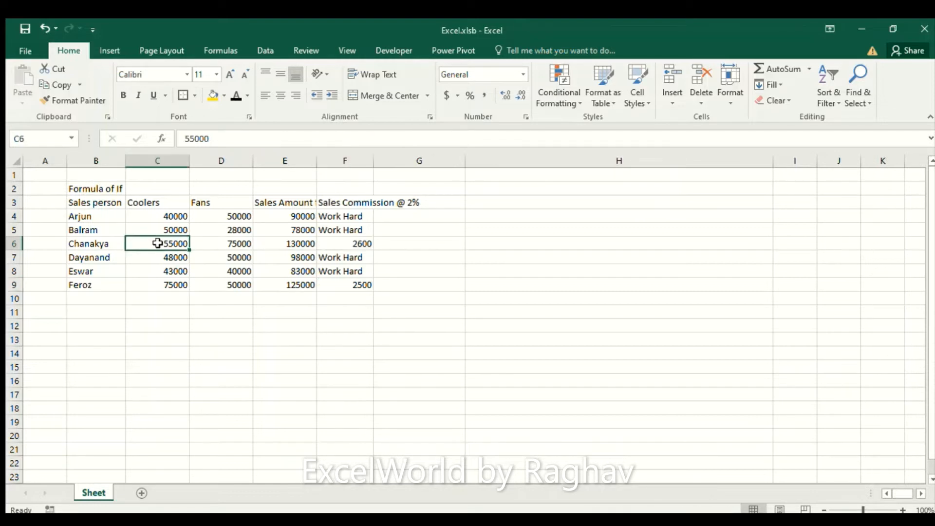
click(161, 281)
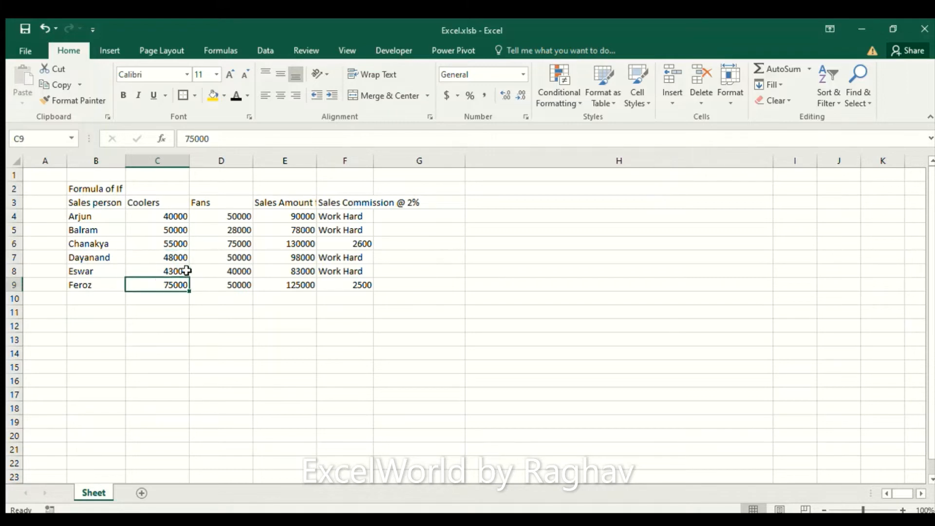
click(218, 244)
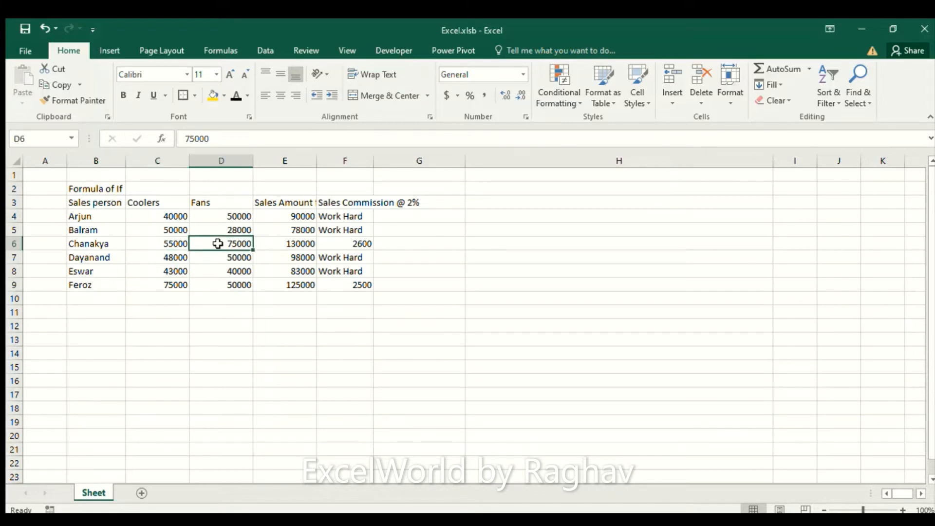
click(223, 286)
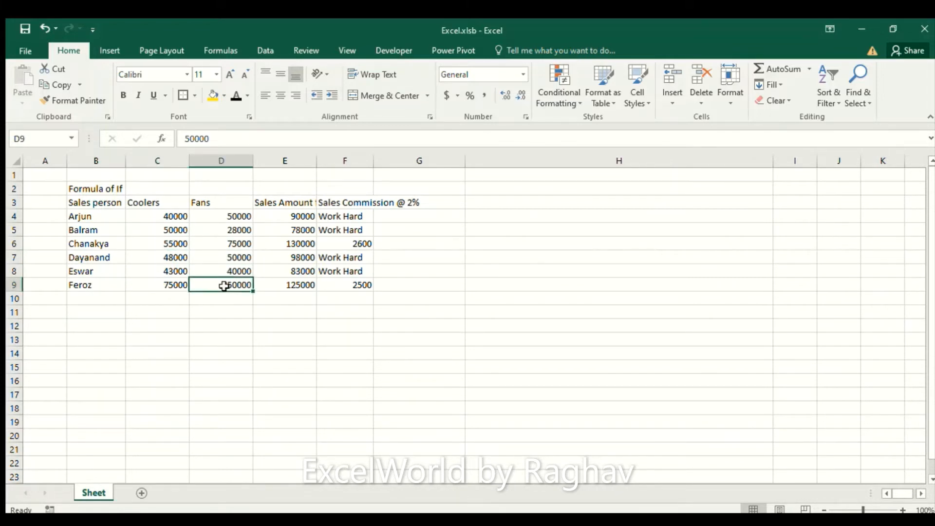
click(356, 244)
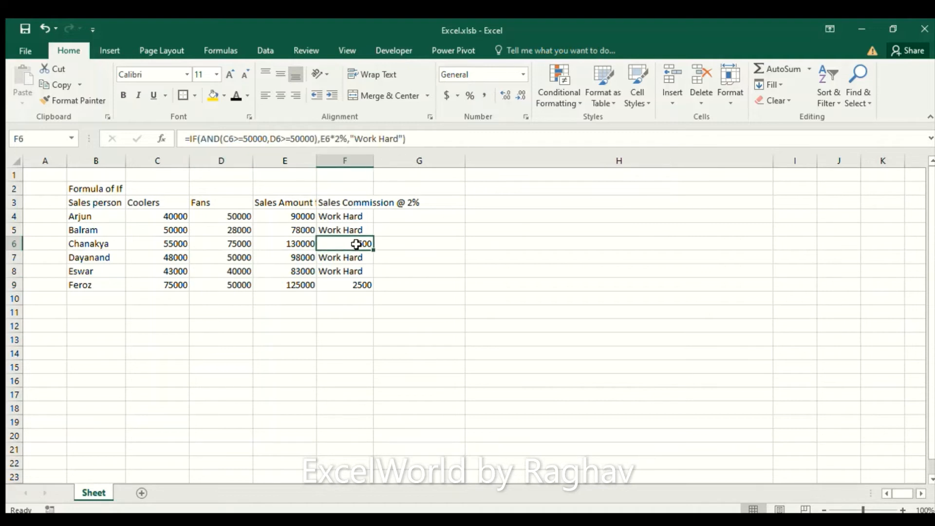
click(359, 288)
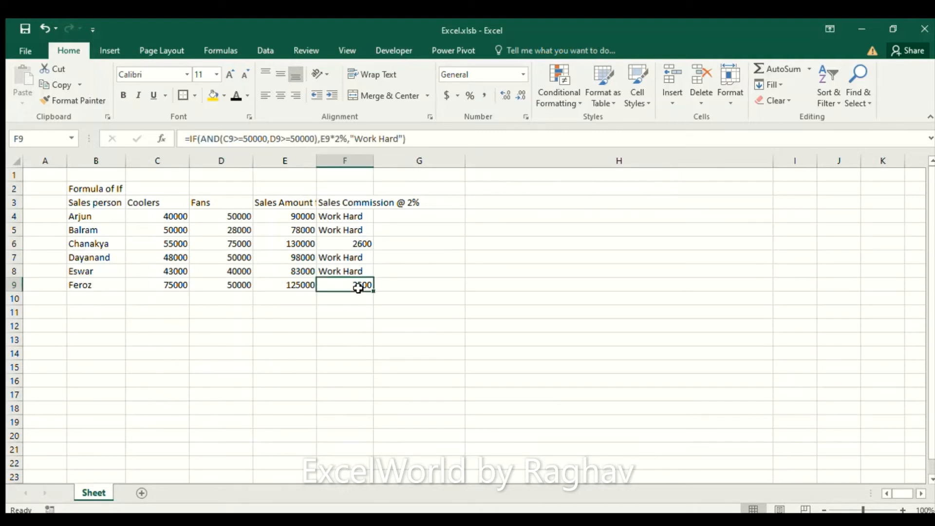